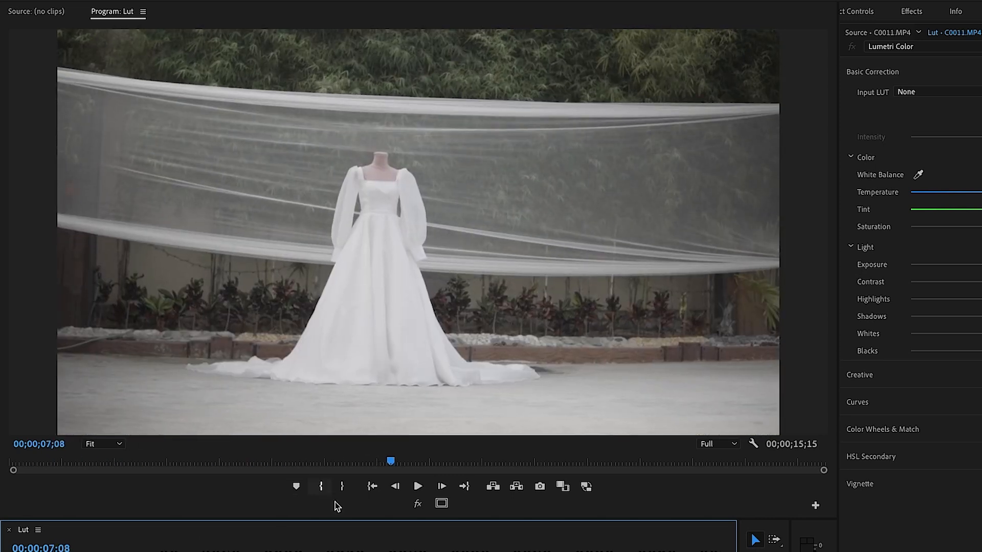
- Save the project and export the C0043.MP4 frame at 00;00;02;17 as a TIFF named Amostra in the __CURSO LUMETRI 101 folder
mouse_move(215, 548)
mouse_down()
mouse_move(183, 549)
mouse_move(200, 551)
mouse_up()
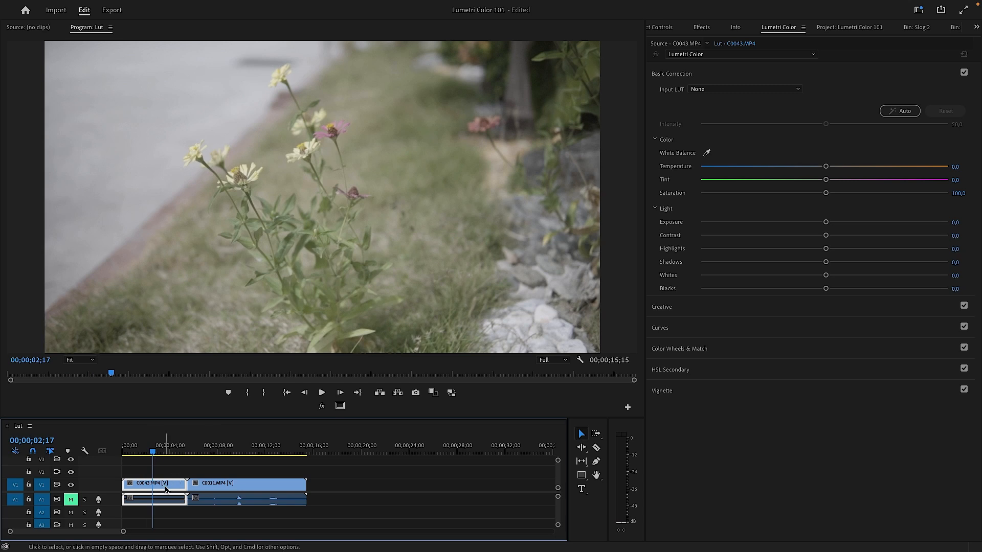
key(super+s)
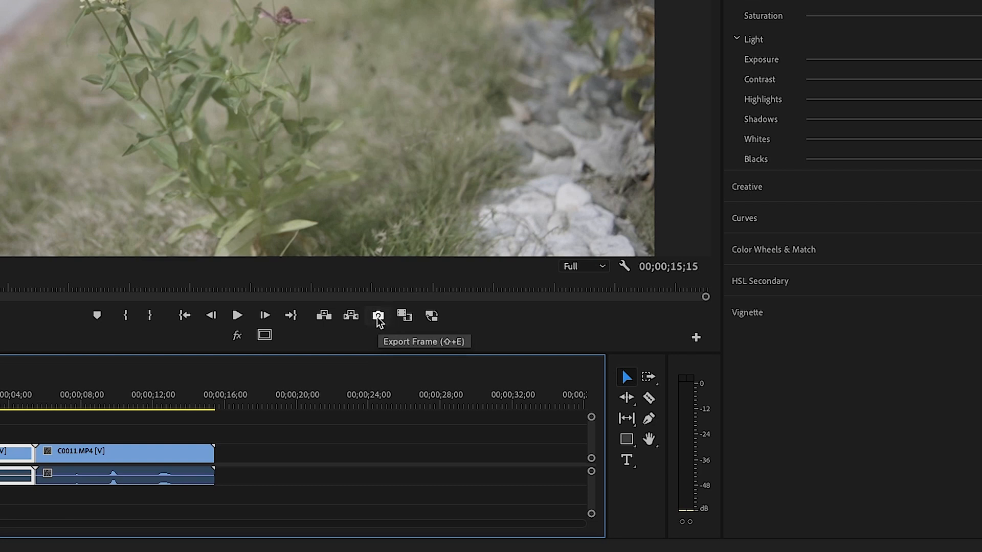
click(378, 316)
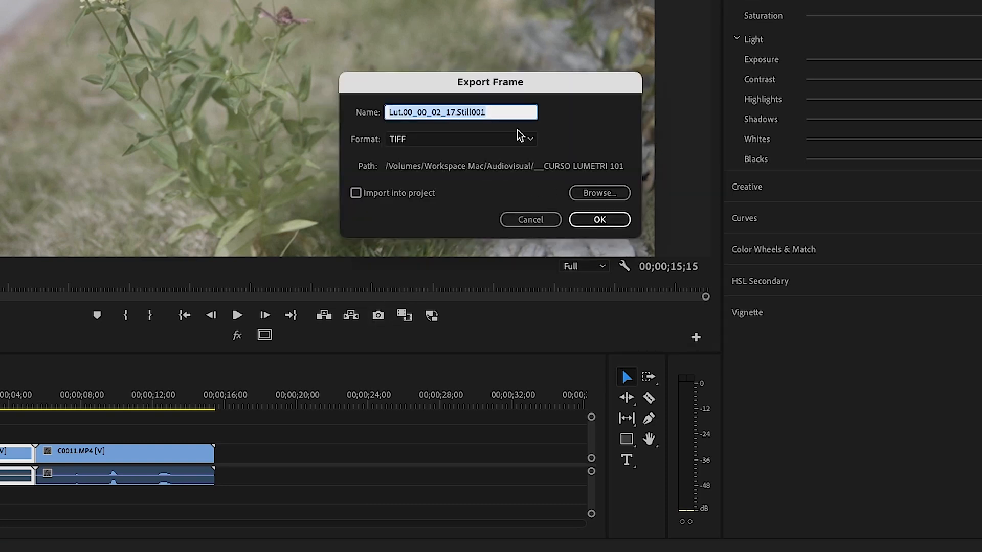
text(Amostra)
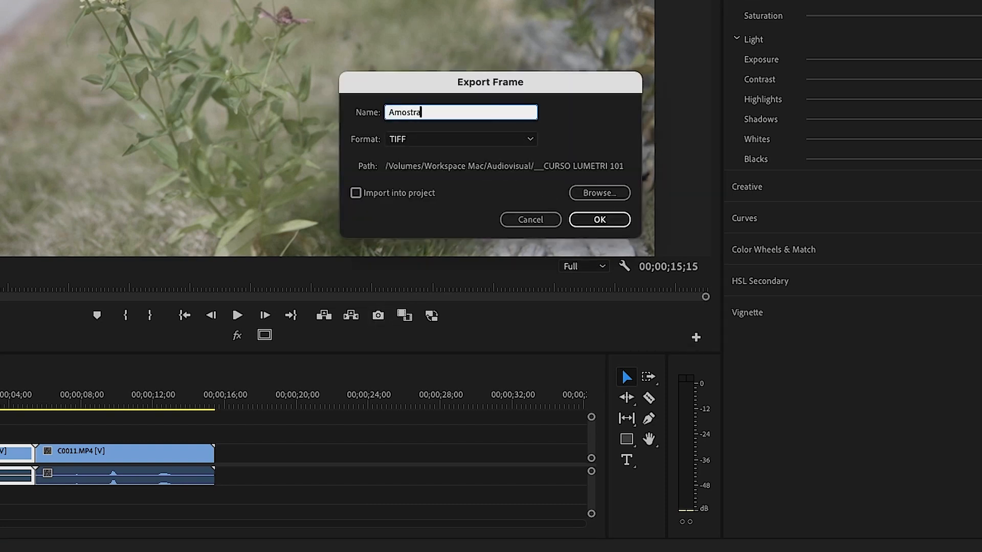
click(597, 193)
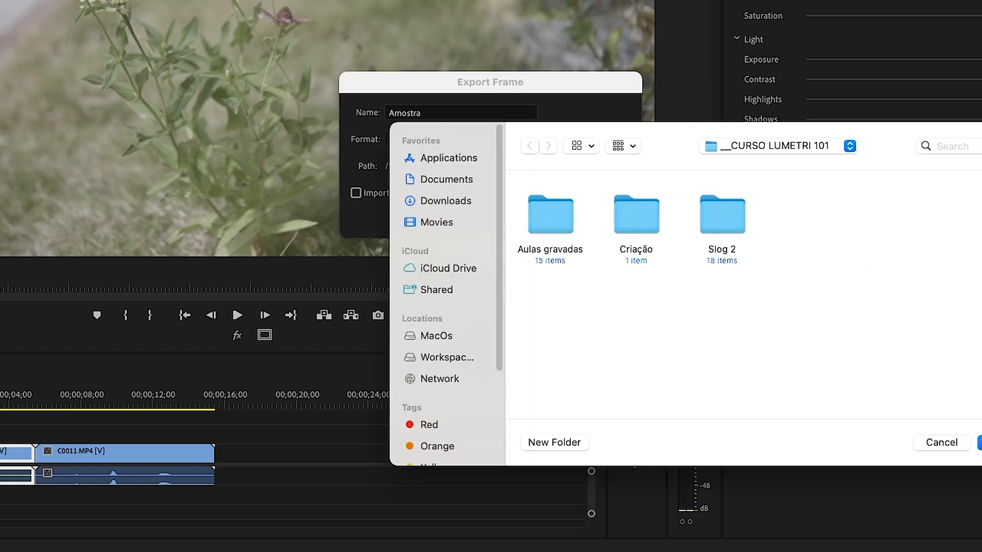
key(Return)
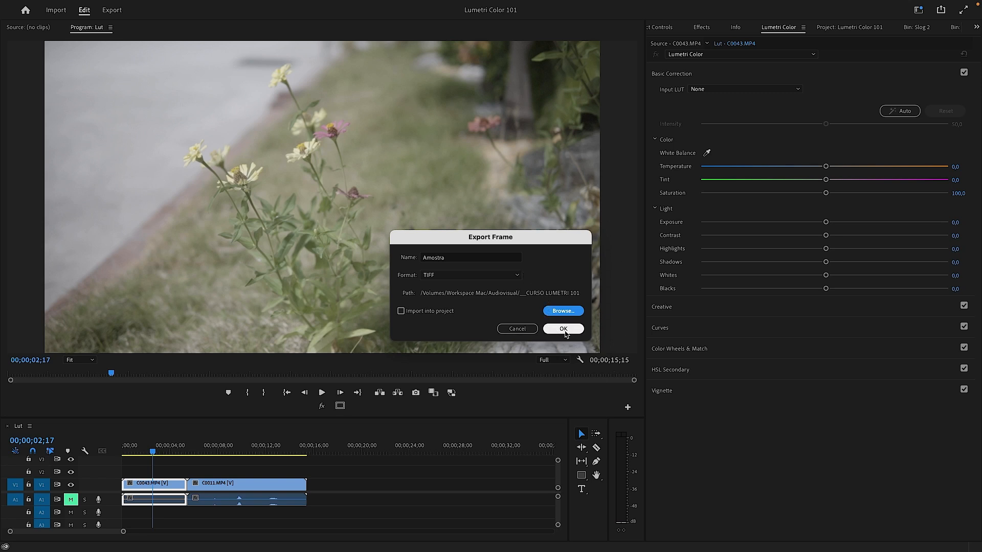
click(564, 329)
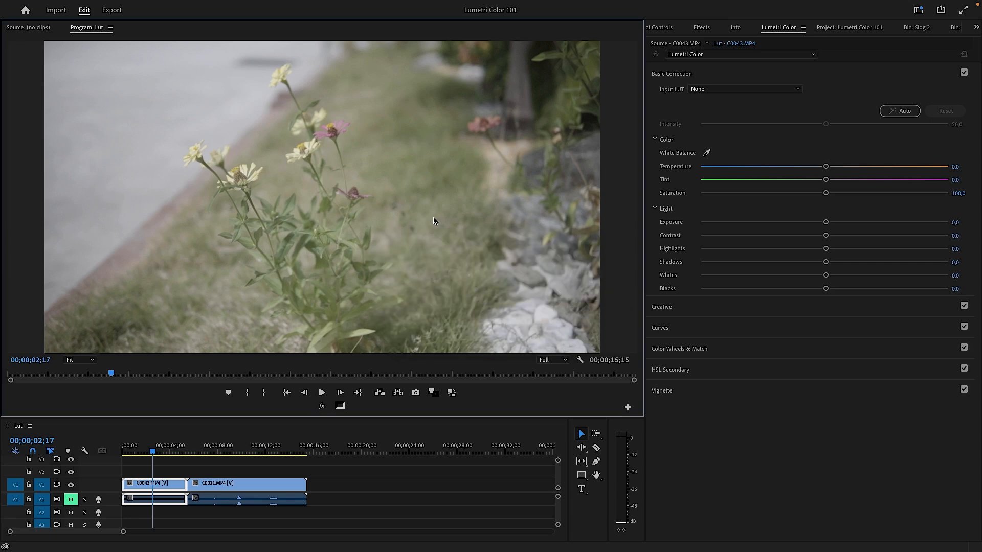
- Switch to Finder and open Amostra.tif in Photoshop
key(super+Tab)
key(super+Tab)
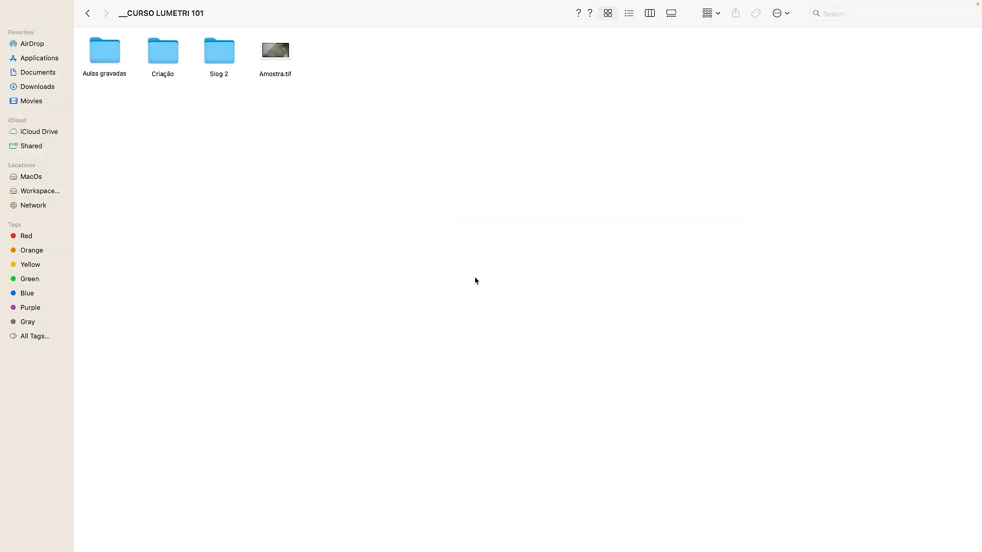
click(274, 53)
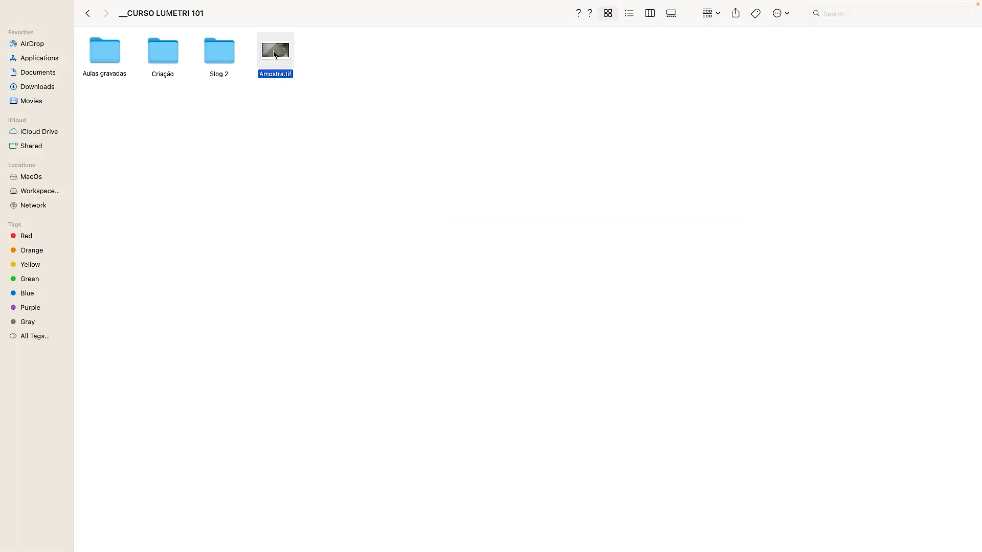
right_click(280, 56)
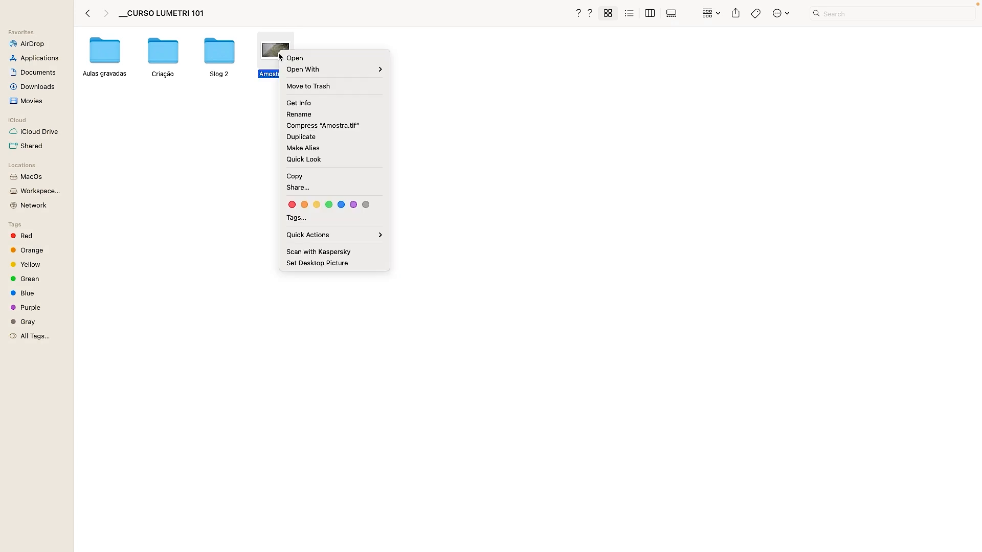
mouse_move(323, 70)
click(422, 98)
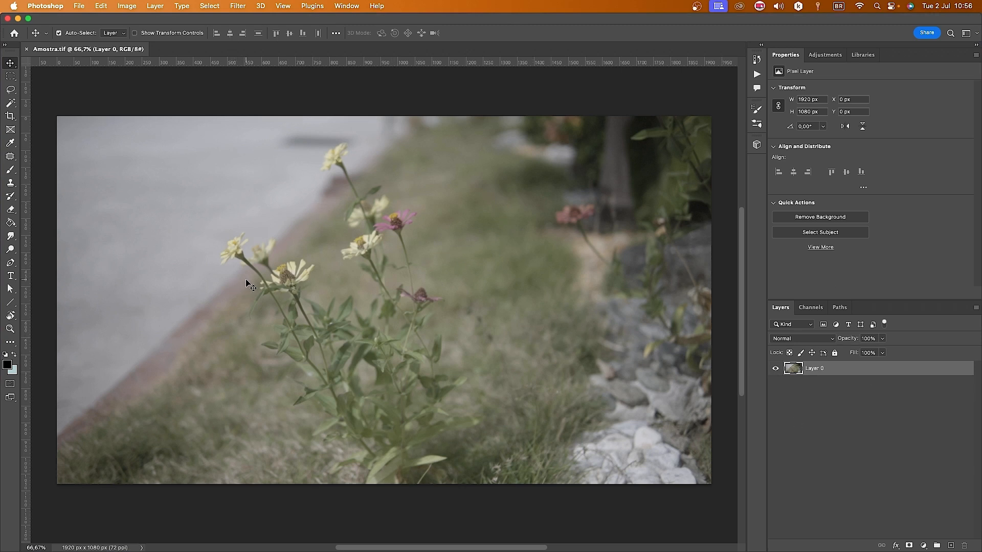
- Convert Layer 0 into the background layer and close the Properties panel group
click(156, 6)
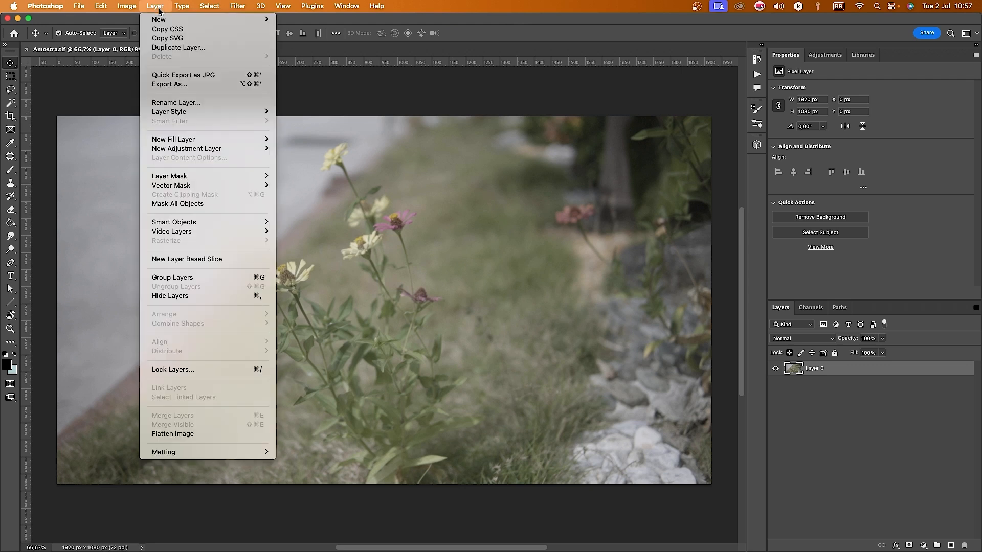
mouse_move(161, 24)
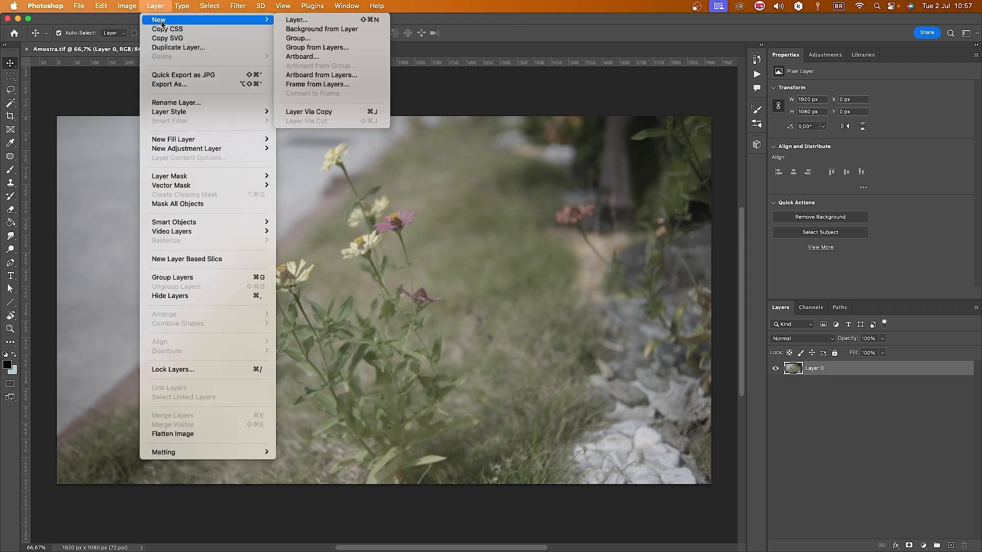
click(318, 30)
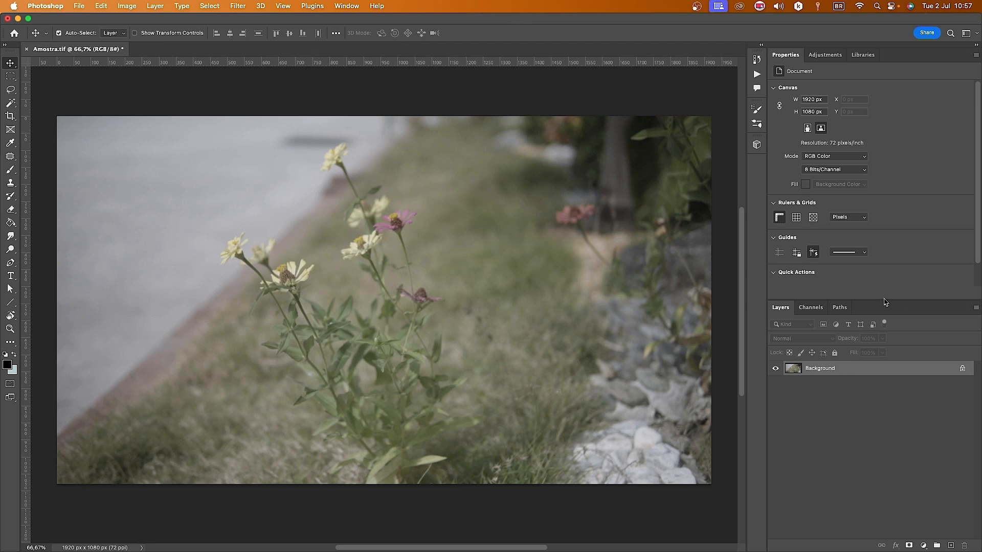
right_click(884, 54)
click(936, 68)
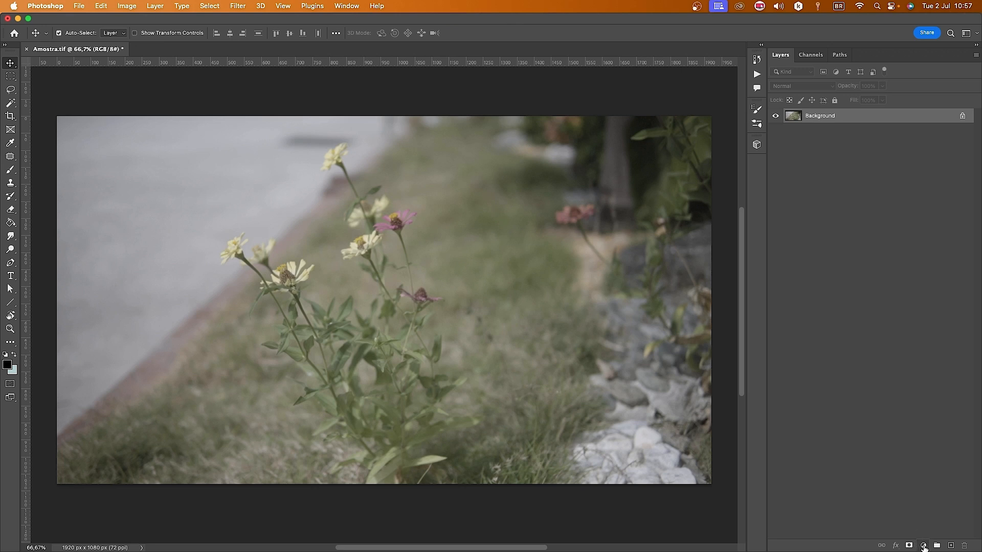
- Add a Curves adjustment with an S-curve through input 56, output 32 and input 144, output 174, and compare the image without it
click(923, 547)
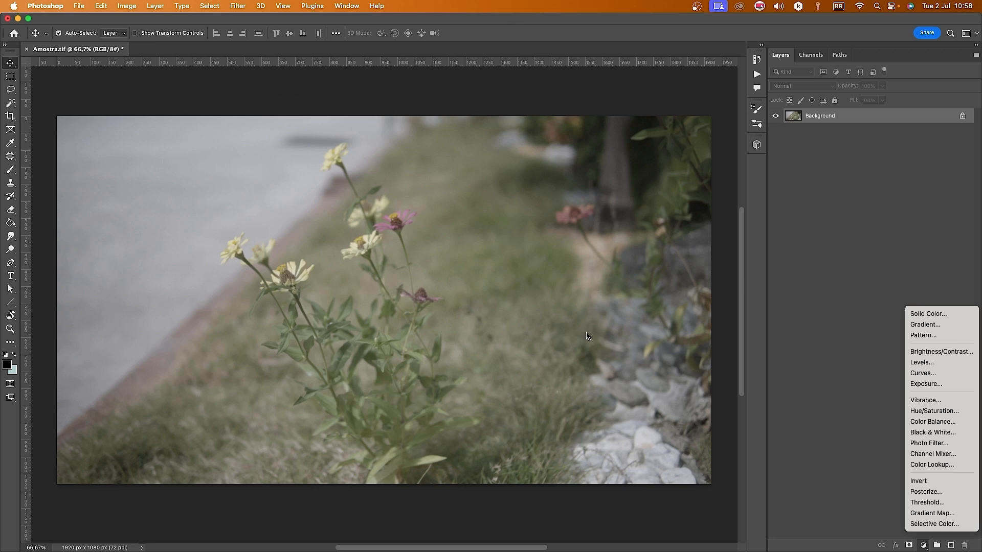
click(936, 378)
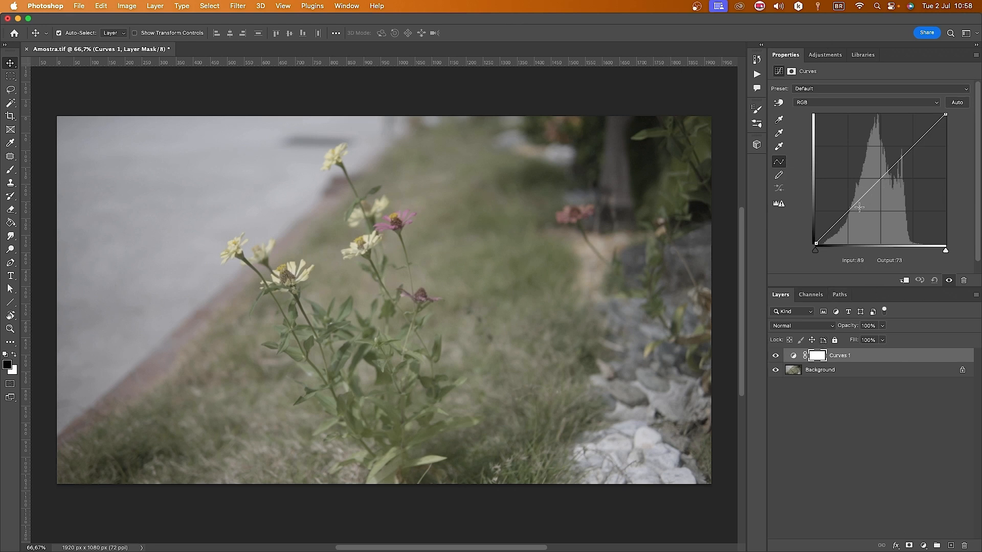
drag(852, 208, 843, 227)
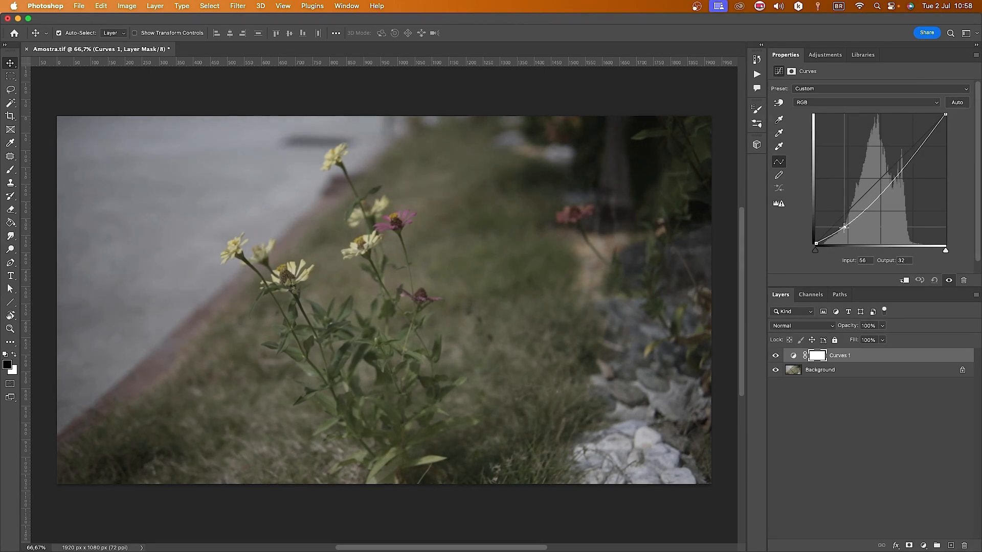
drag(904, 169, 889, 155)
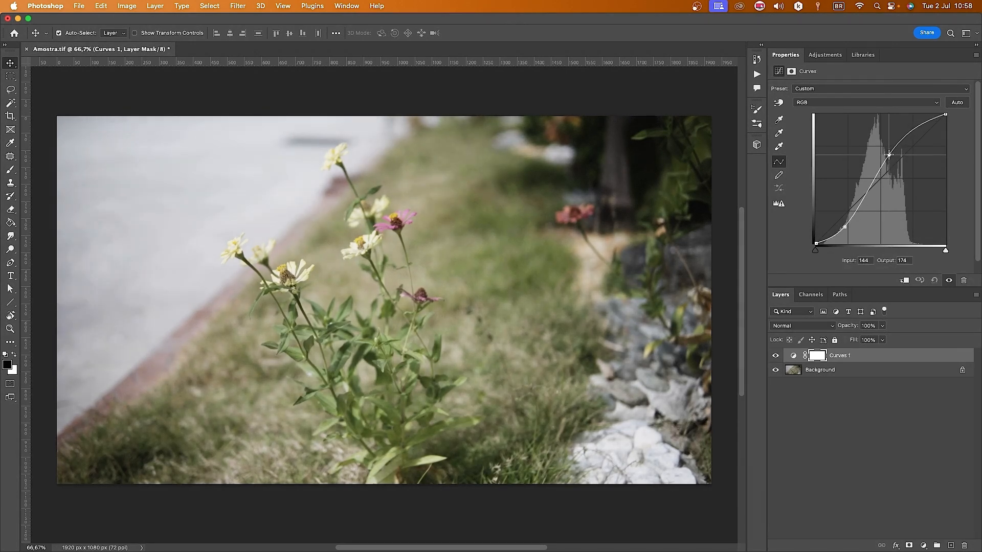
click(776, 358)
click(775, 358)
- Add a Hue/Saturation adjustment layer with the master saturation raised to +19
click(923, 545)
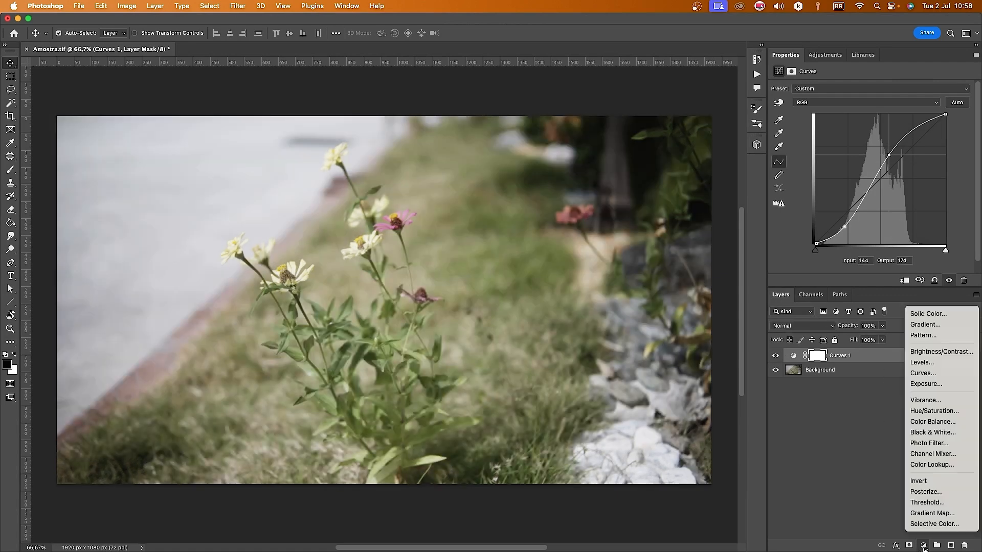
click(931, 411)
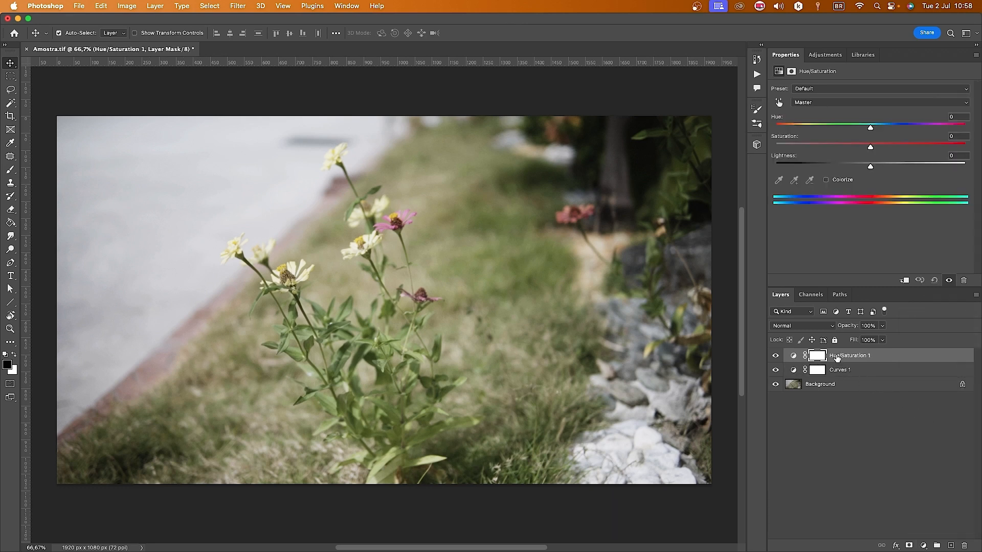
mouse_move(871, 147)
mouse_down()
mouse_move(980, 137)
mouse_move(862, 146)
mouse_move(886, 149)
mouse_up()
drag(886, 148, 889, 149)
click(883, 514)
- Add a Color Balance adjustment layer and set its shadows to Cyan-Red -13, Magenta-Green +5 and Yellow-Blue +19
click(924, 545)
click(923, 546)
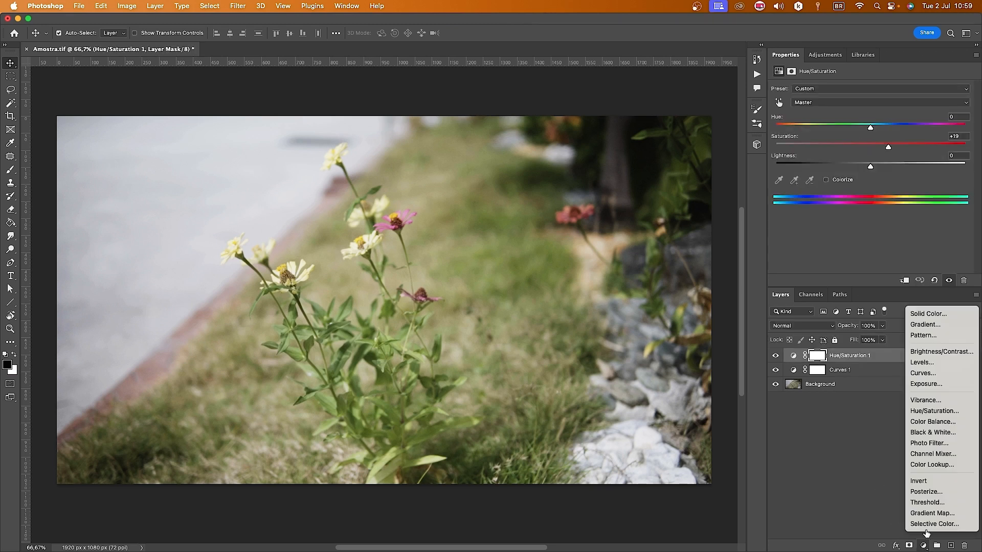
click(932, 422)
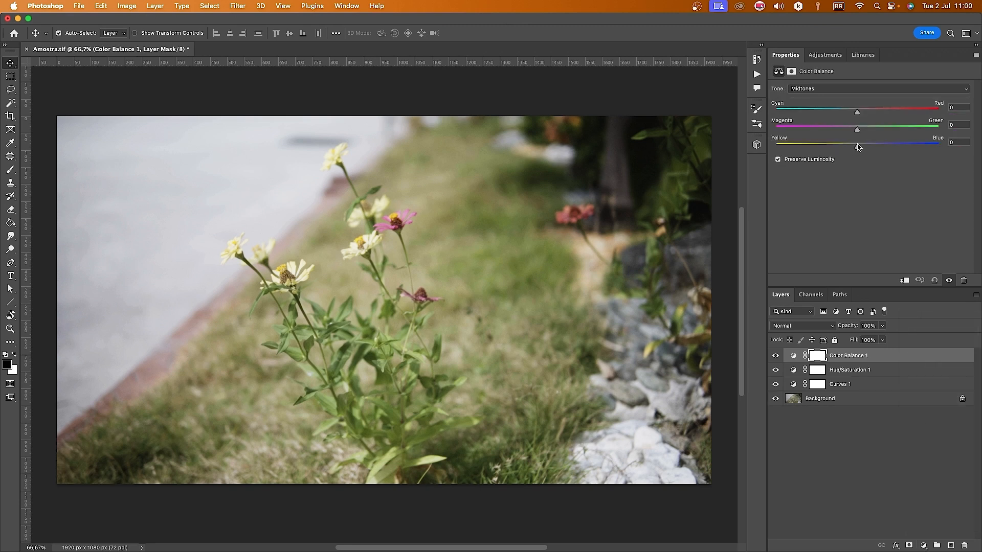
click(844, 89)
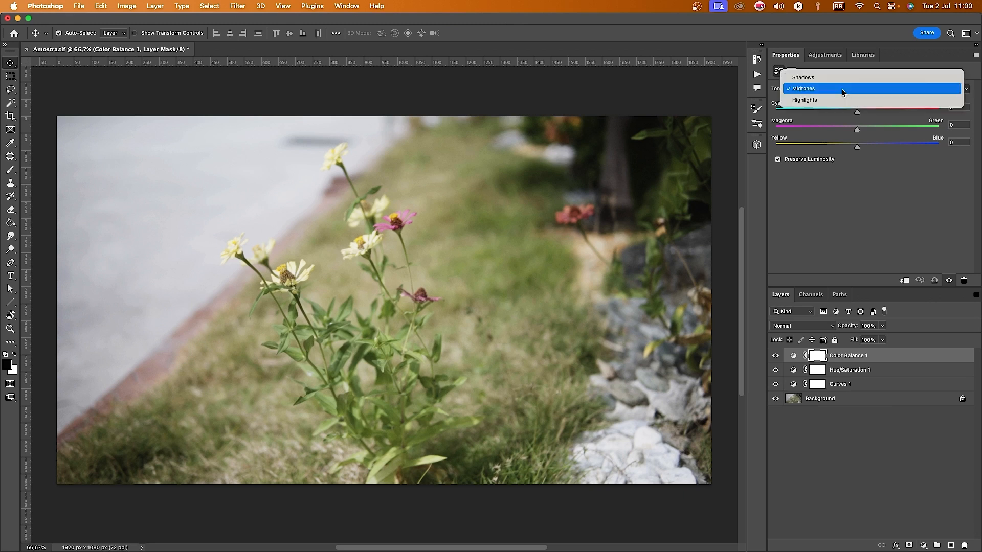
click(821, 77)
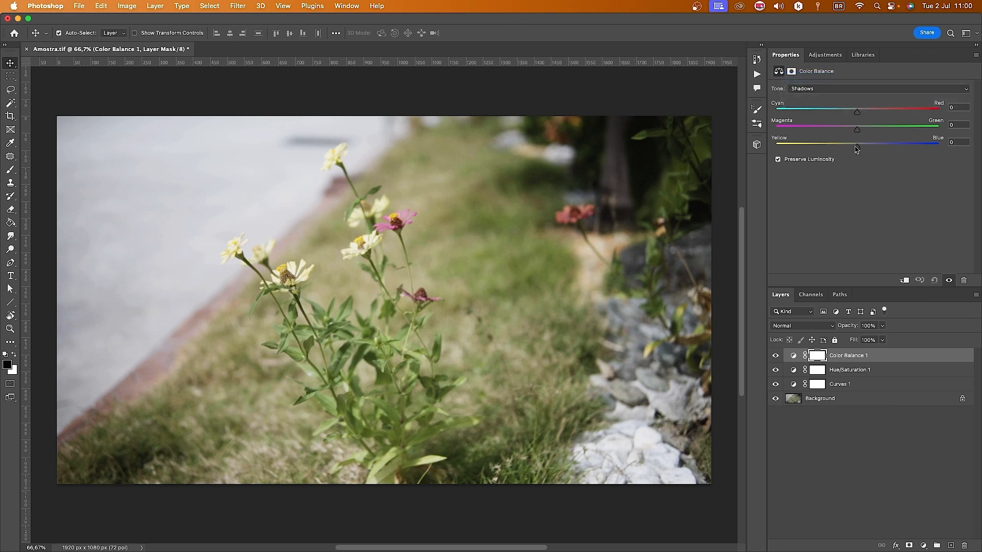
drag(859, 149, 865, 149)
mouse_move(857, 111)
mouse_down()
mouse_move(859, 131)
mouse_move(890, 152)
mouse_move(873, 152)
mouse_move(874, 129)
mouse_move(847, 116)
mouse_up()
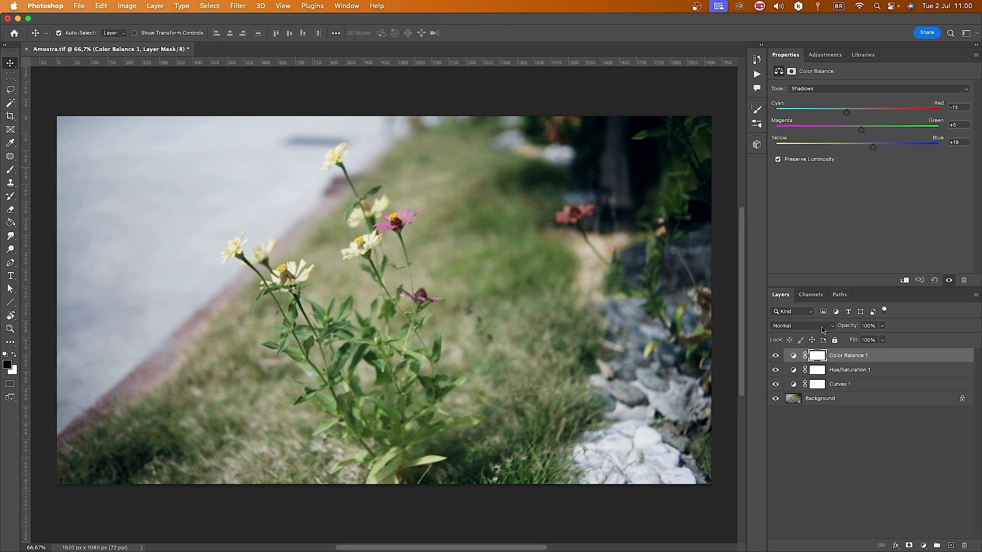
- Compare the image before and after grading by hiding and showing the three adjustment layers, and leave no layer selected
drag(776, 356, 776, 384)
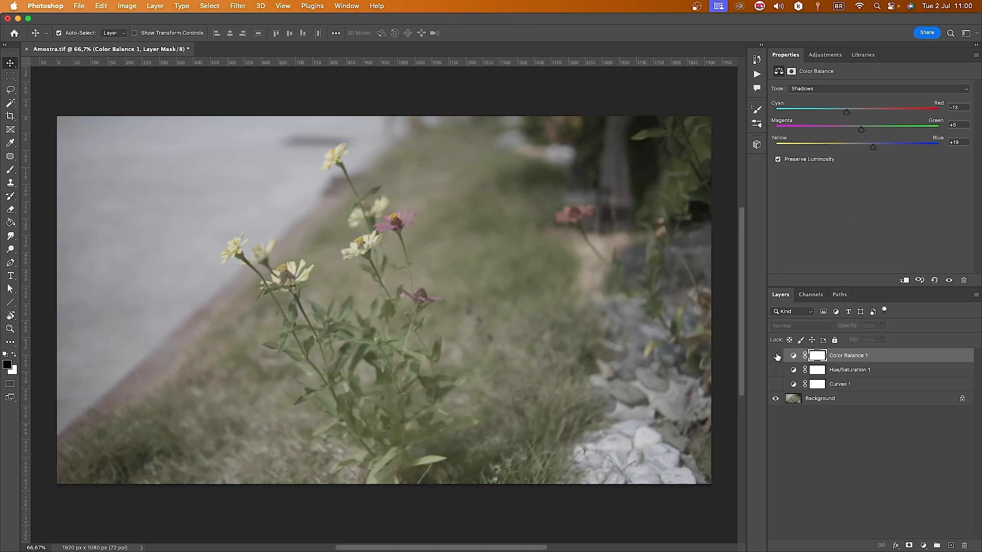
click(775, 384)
click(776, 370)
click(776, 355)
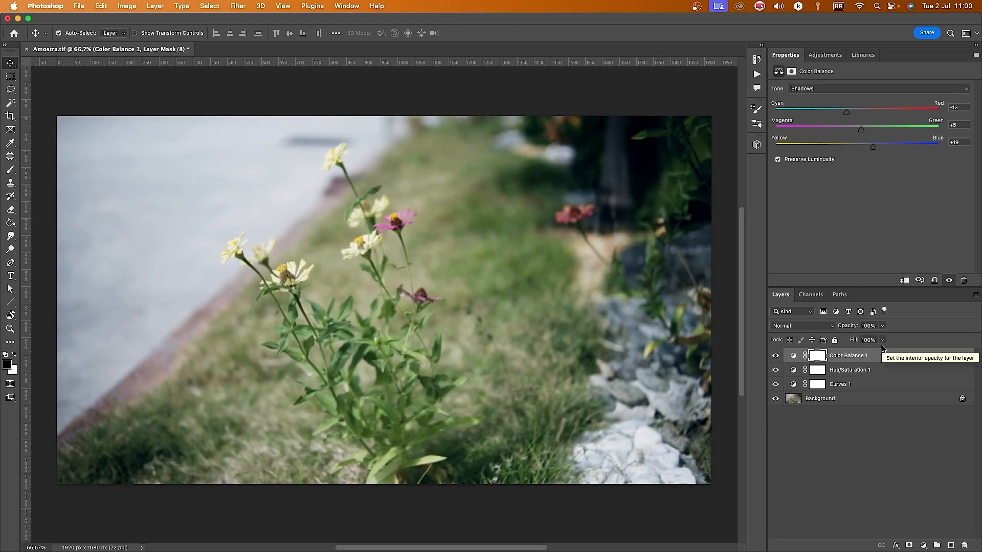
click(831, 439)
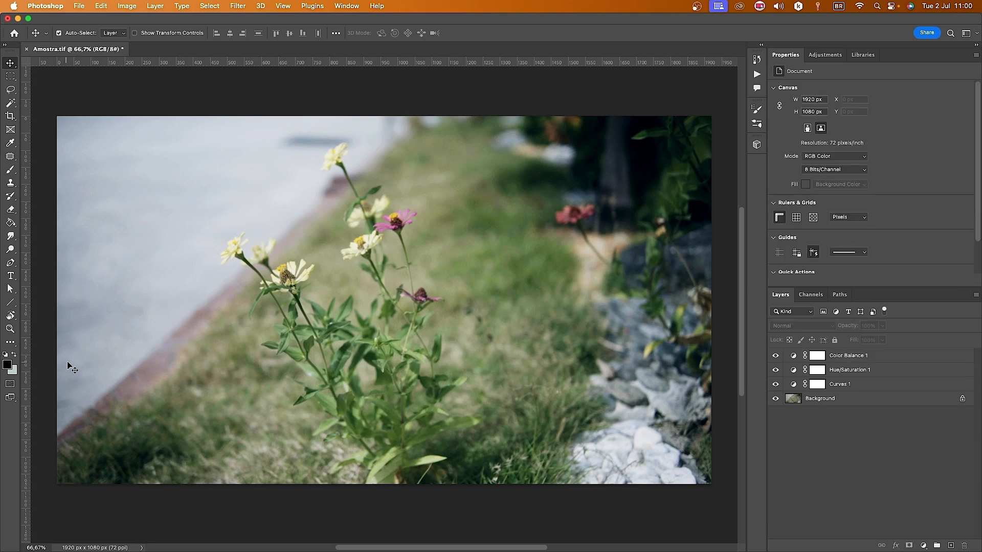
- Start a Color Lookup Tables export in CUBE format with the description "Slog 2 - Demonstração"
click(79, 7)
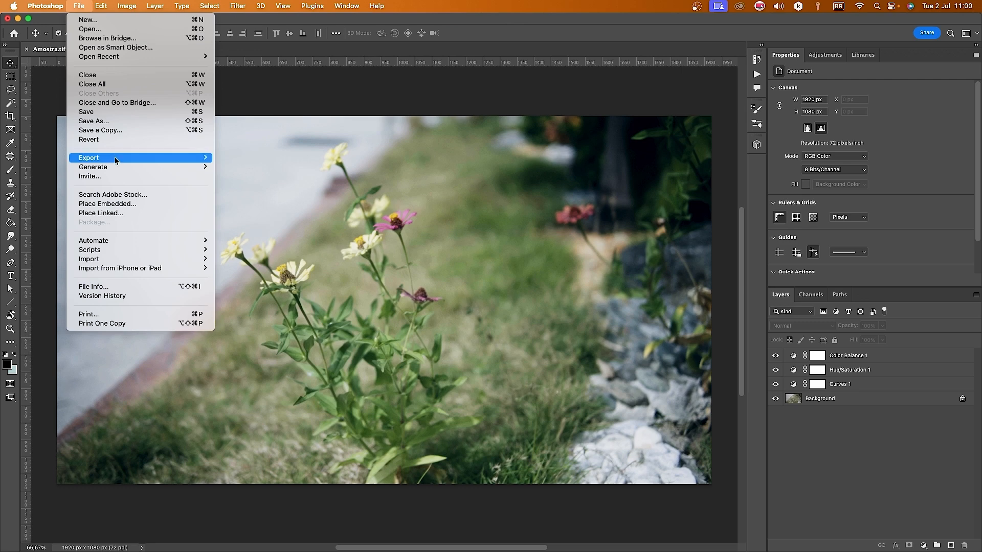
mouse_move(116, 159)
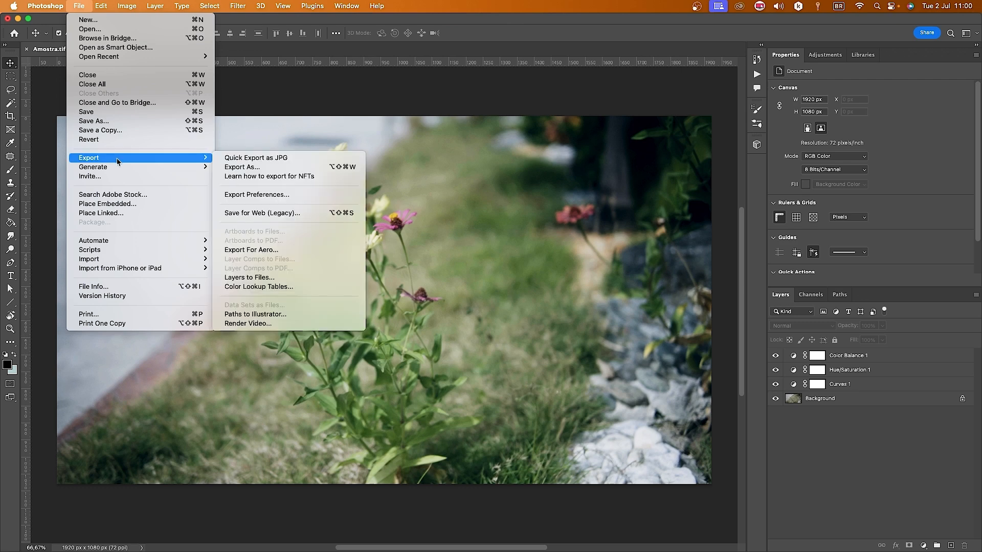
click(248, 288)
key(super+a)
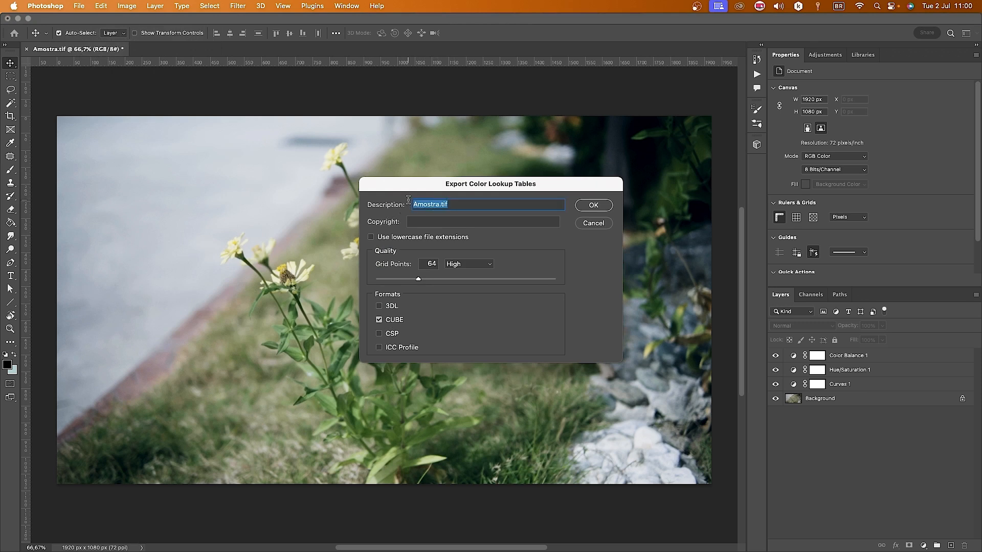
text(Slo)
text(g 2 - Demonstra)
text(;áo)
text(ção)
- Copy the description, confirm the export options and save the lookup table under that same name in the __CURSO LUMETRI 101 folder
key(super+a)
key(super+c)
click(596, 208)
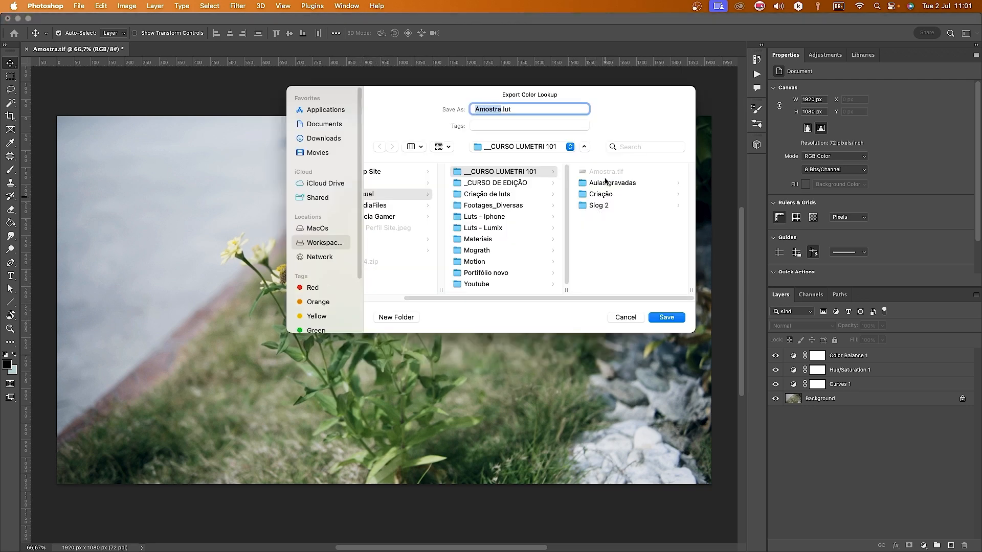
key(super+v)
click(667, 318)
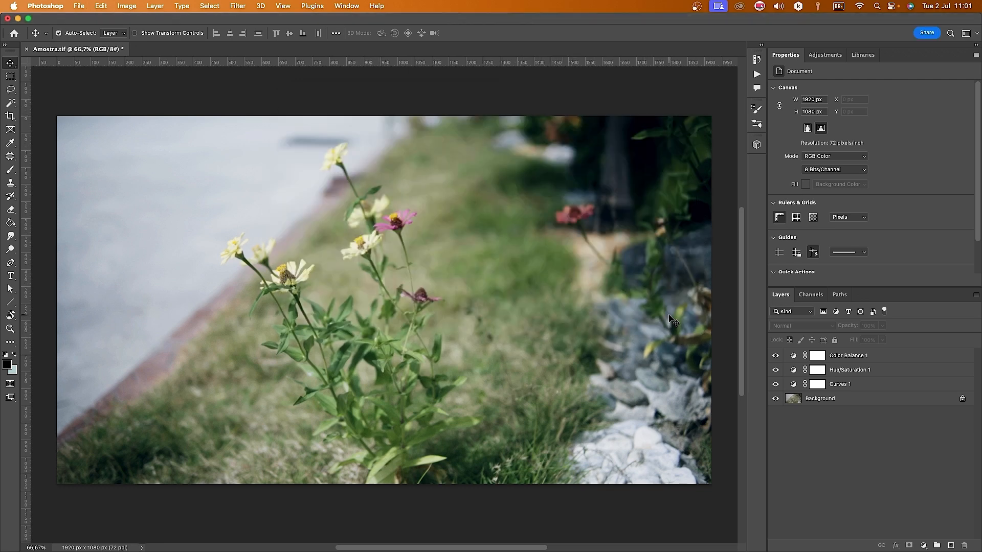
- Switch to Premiere Pro and load "Slog 2 - Demonstração.CUBE" from the __CURSO LUMETRI 101 folder as the Input LUT of clip C0043.MP4
key(super)
key(super+Tab)
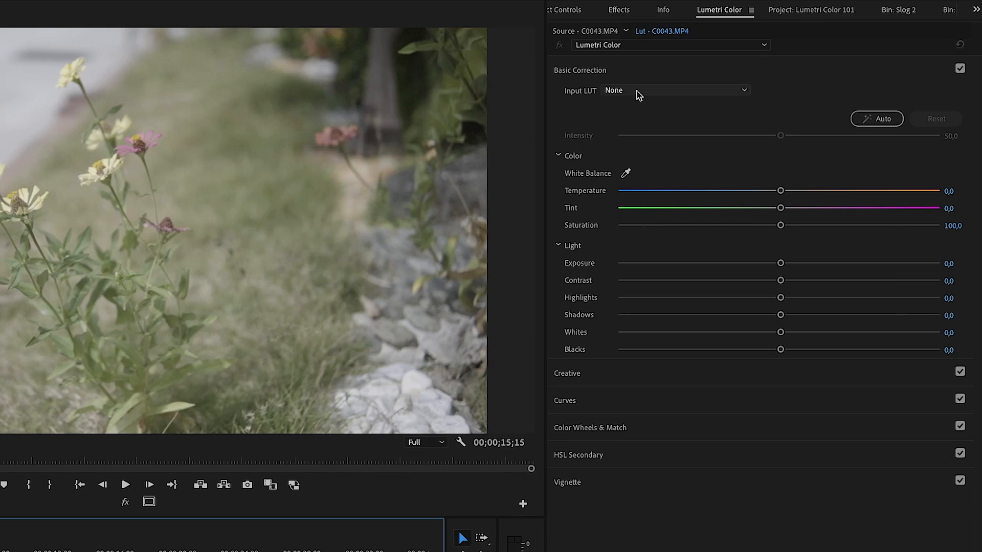
click(715, 91)
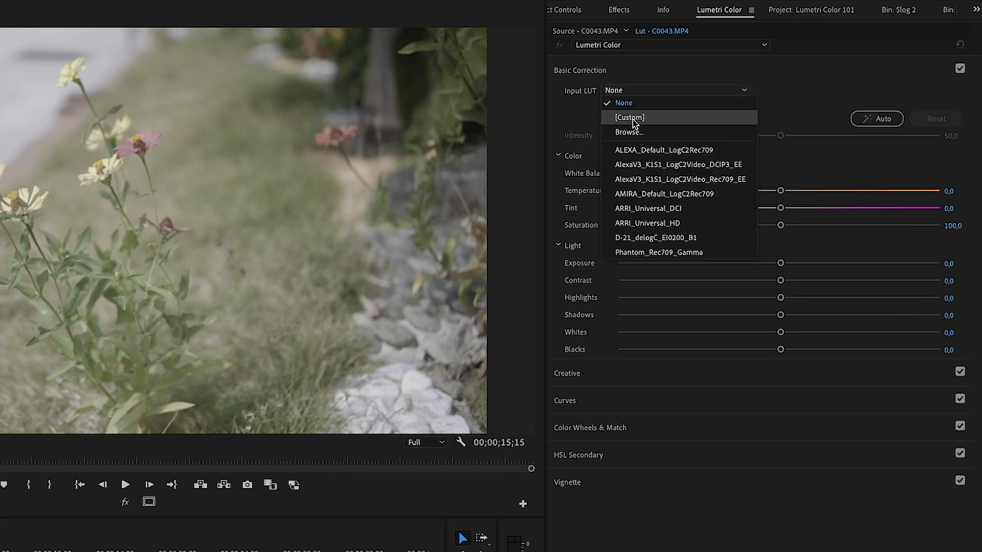
click(633, 134)
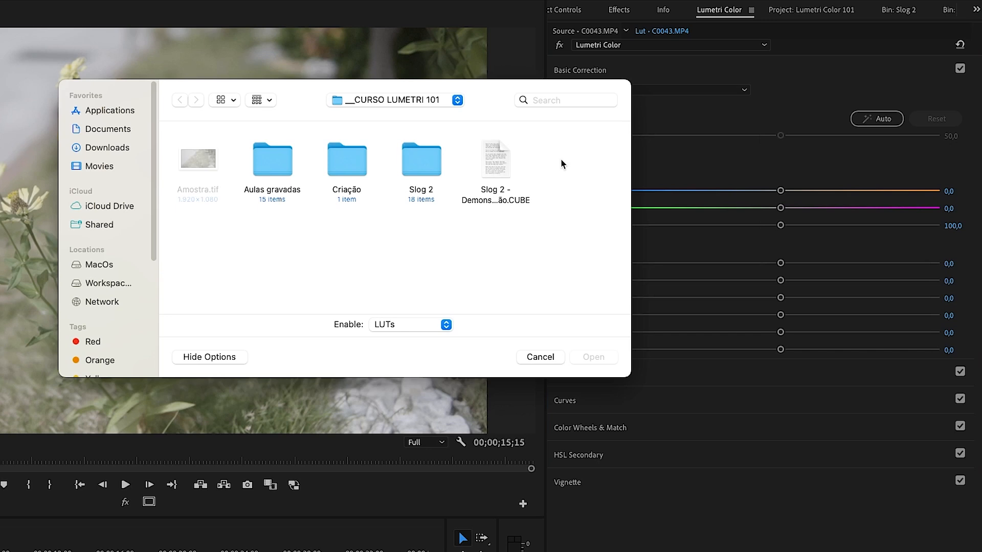
click(495, 169)
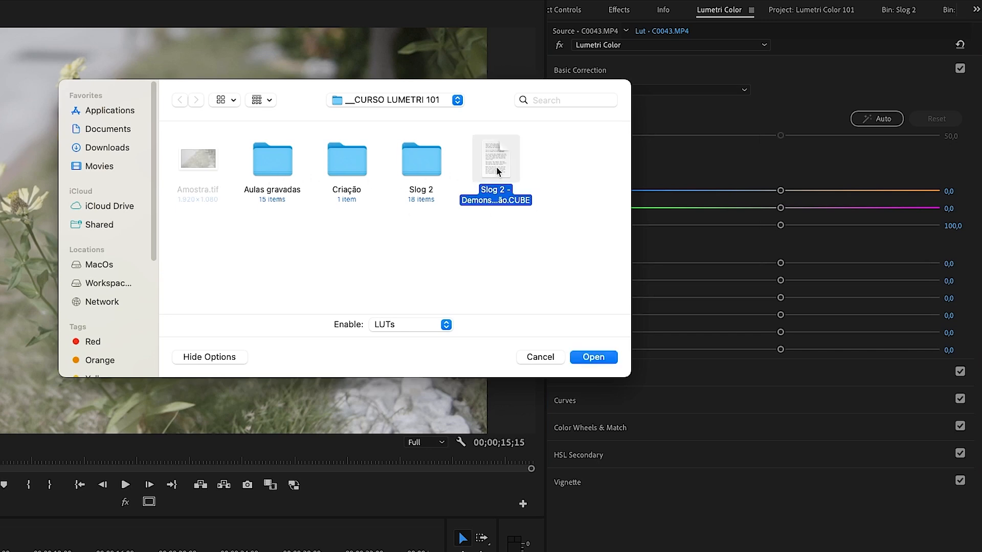
click(592, 357)
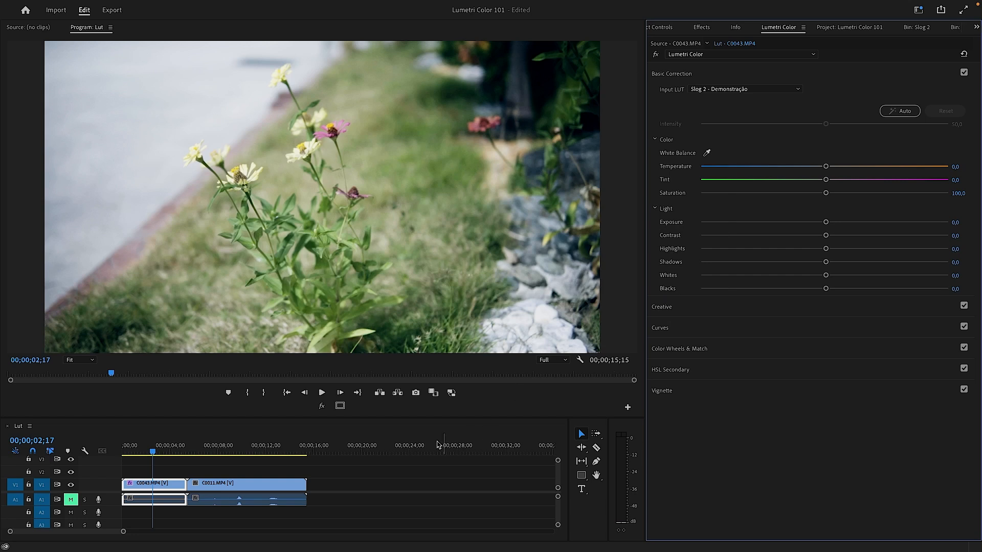
- Select clip C0011.MP4 with the playhead over it and load the "Slog 2 - Demonstração.CUBE" file as its Input LUT
click(213, 454)
click(239, 485)
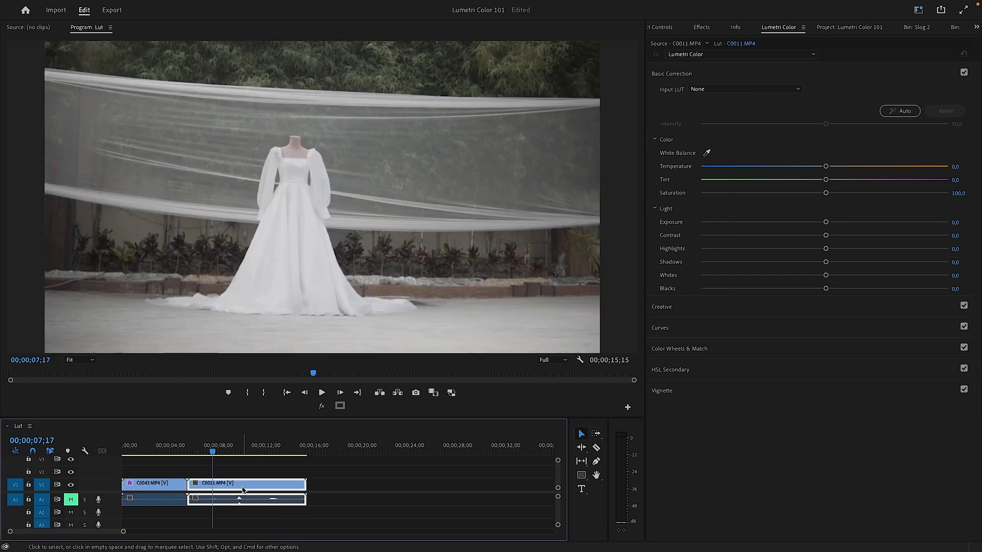
click(726, 90)
click(715, 123)
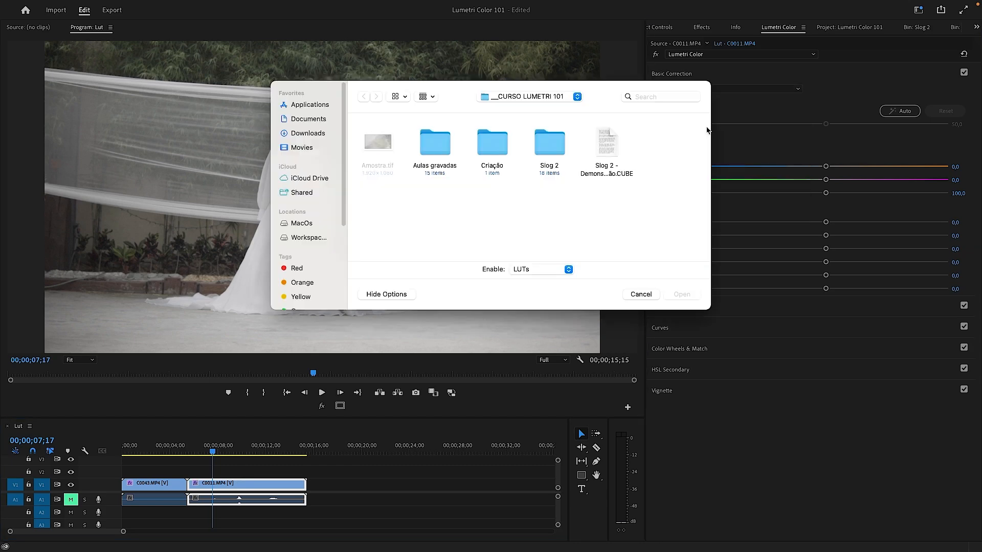
click(608, 166)
click(685, 295)
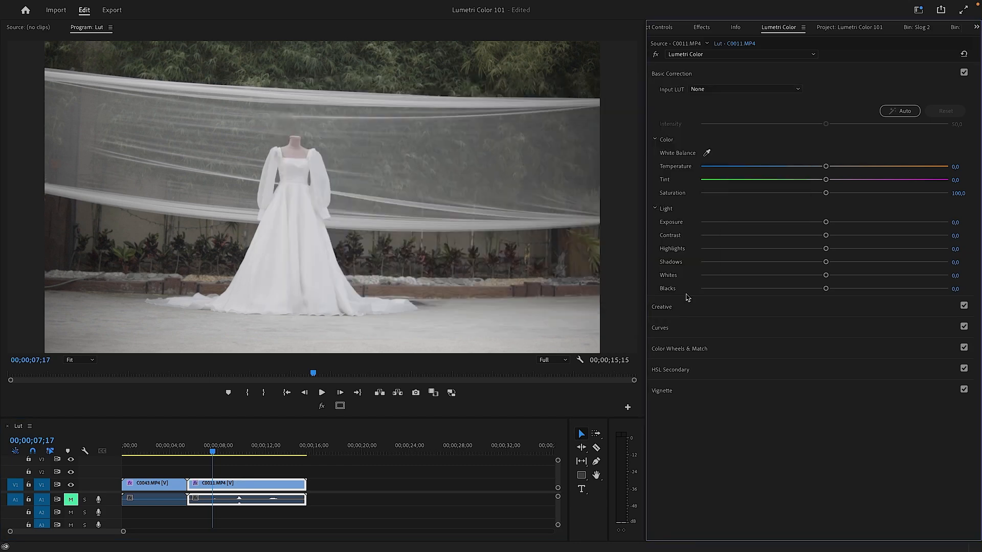
- Scrub across both clips to review the applied LUT, and compare the wedding dress shot with effects muted and unmuted
click(179, 452)
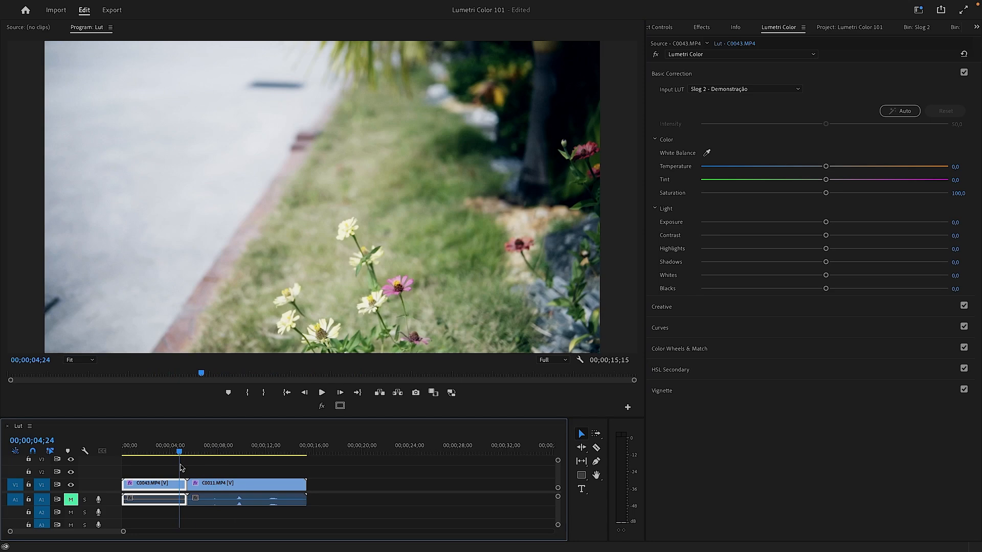
drag(181, 465, 218, 464)
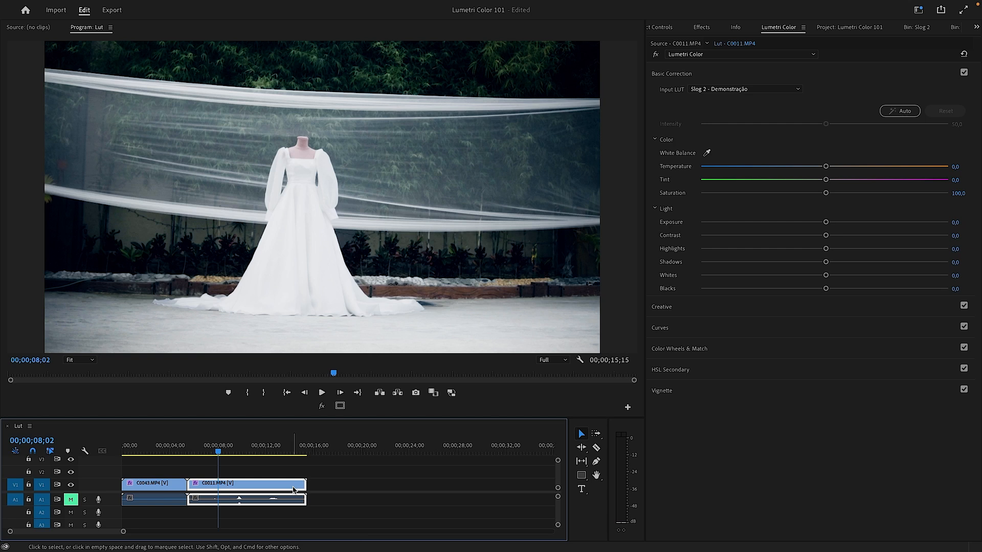
click(232, 452)
mouse_move(230, 454)
mouse_down()
mouse_move(156, 454)
mouse_move(214, 457)
mouse_up()
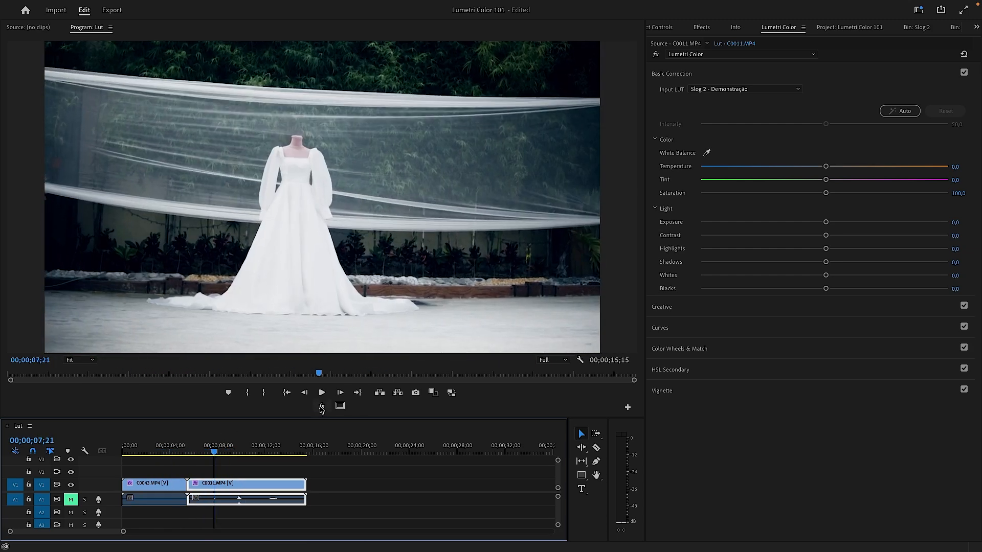
click(322, 407)
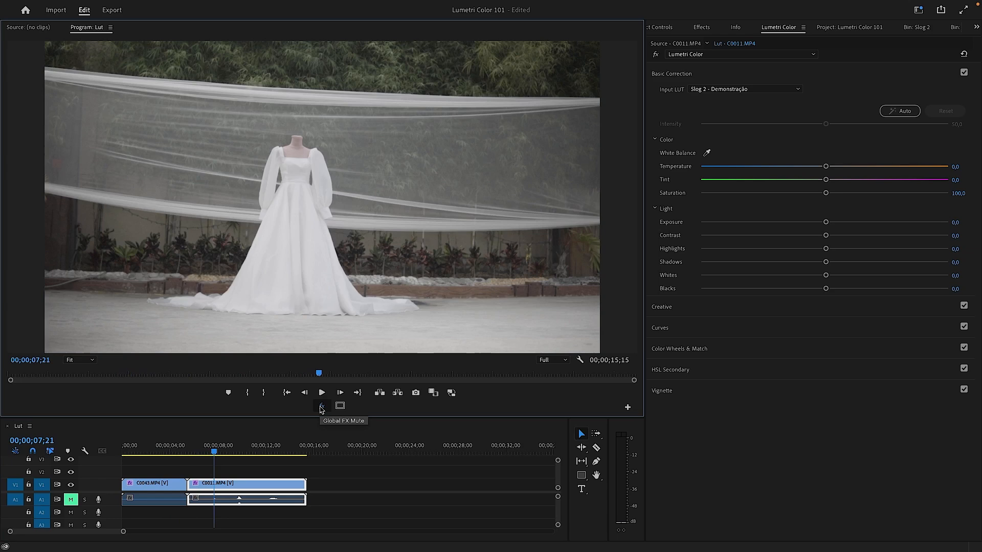
click(322, 407)
- Try adjusting the exposure and contrast of clip C0011.MP4 on top of the LUT, and reset both to their defaults
drag(826, 222, 806, 237)
double_click(834, 222)
double_click(806, 236)
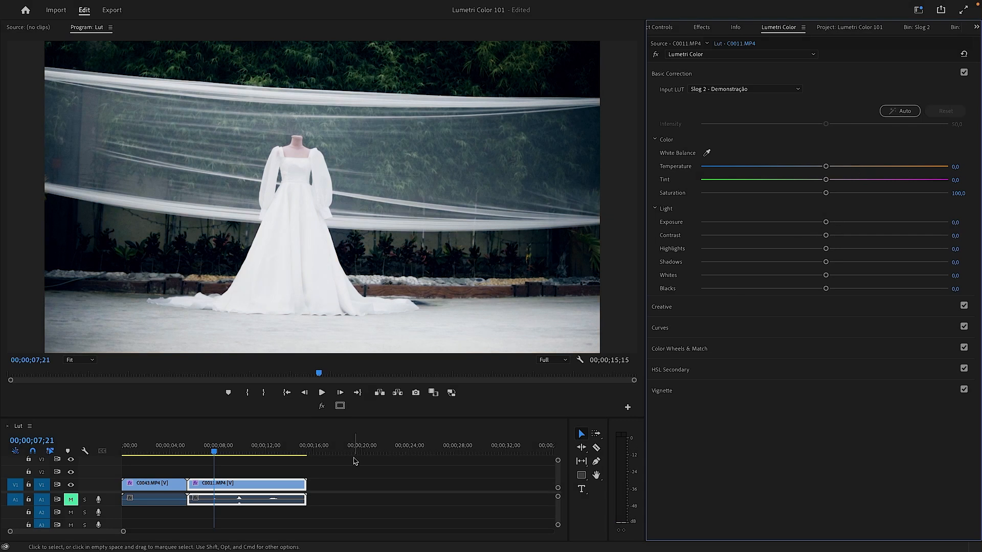